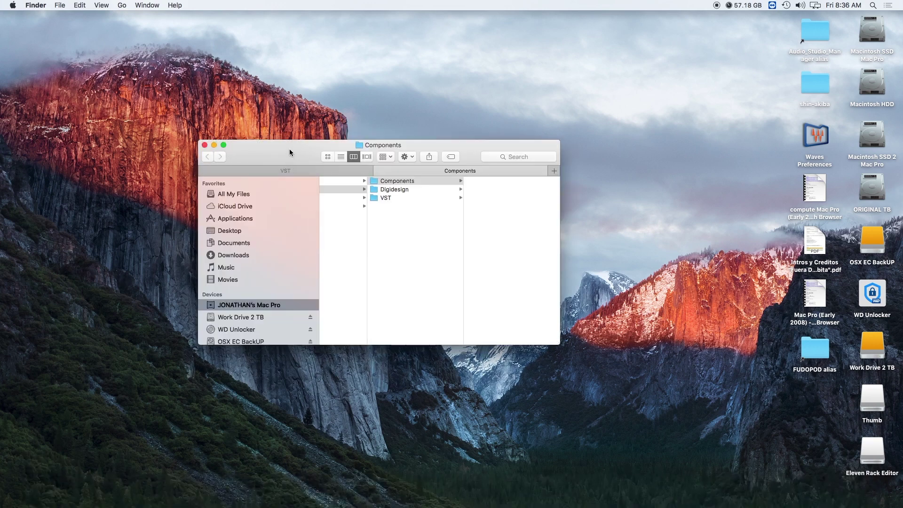
# Compare the Components and VST folders across both plug-in tabs, then close the Finder window.
pyautogui.click(289, 169)
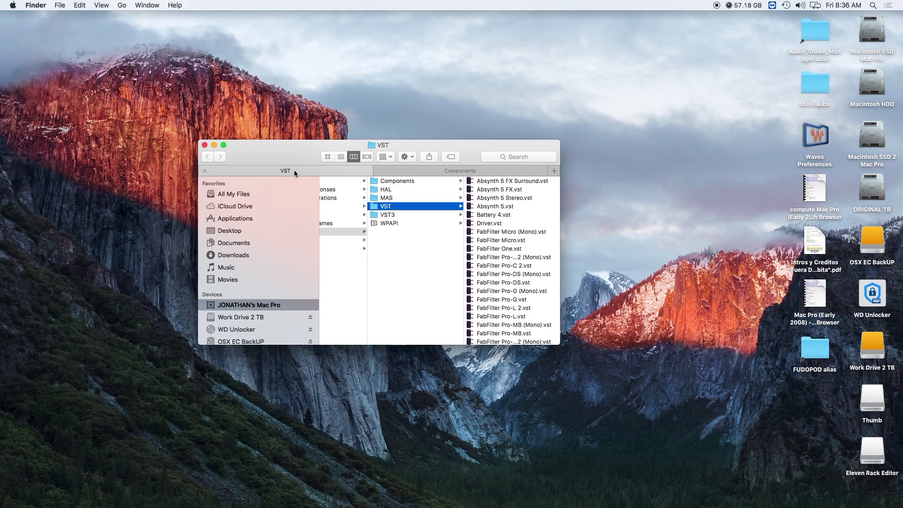
pyautogui.click(416, 181)
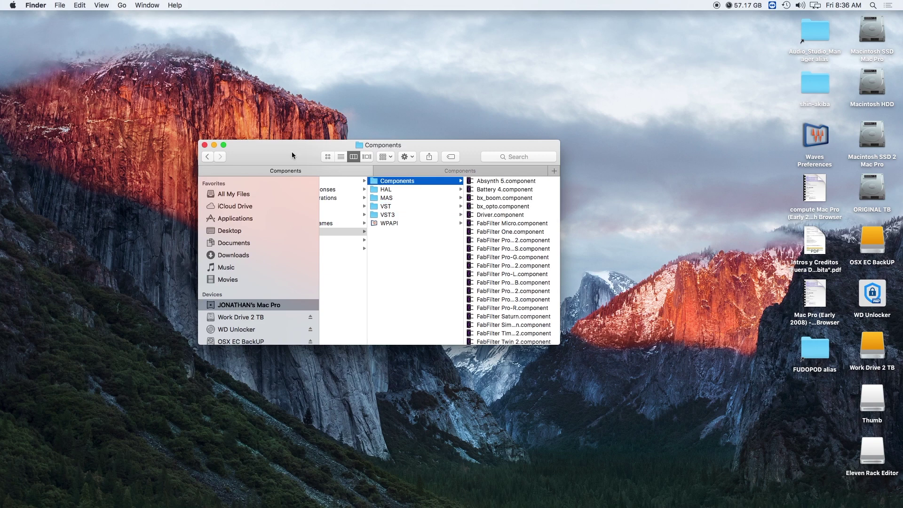
pyautogui.click(432, 171)
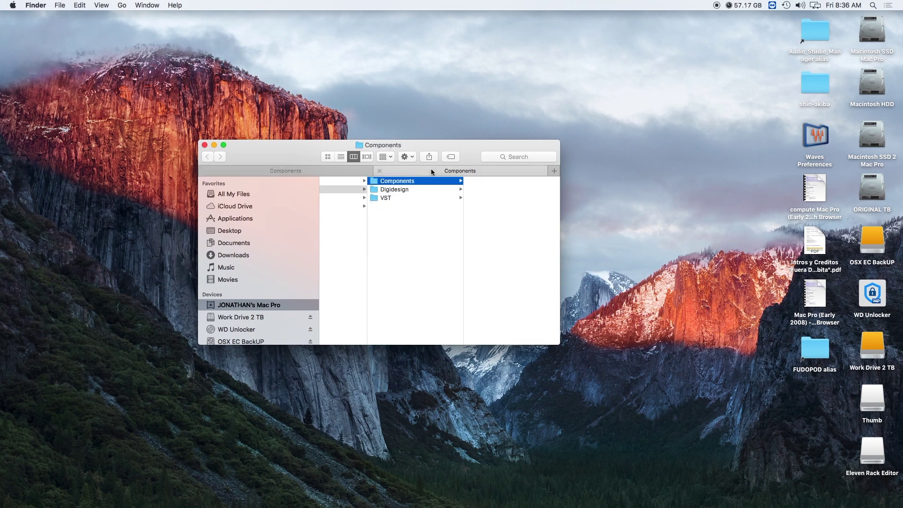
pyautogui.click(395, 198)
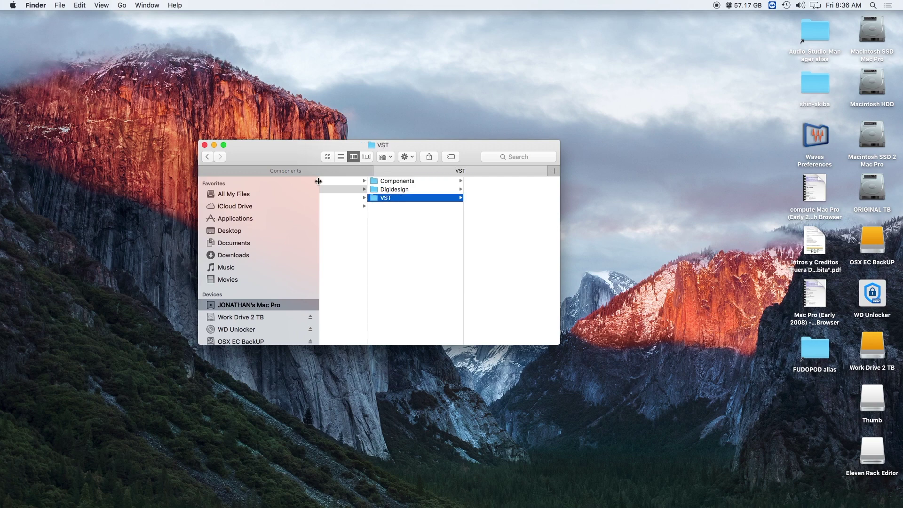
pyautogui.click(315, 171)
pyautogui.click(388, 207)
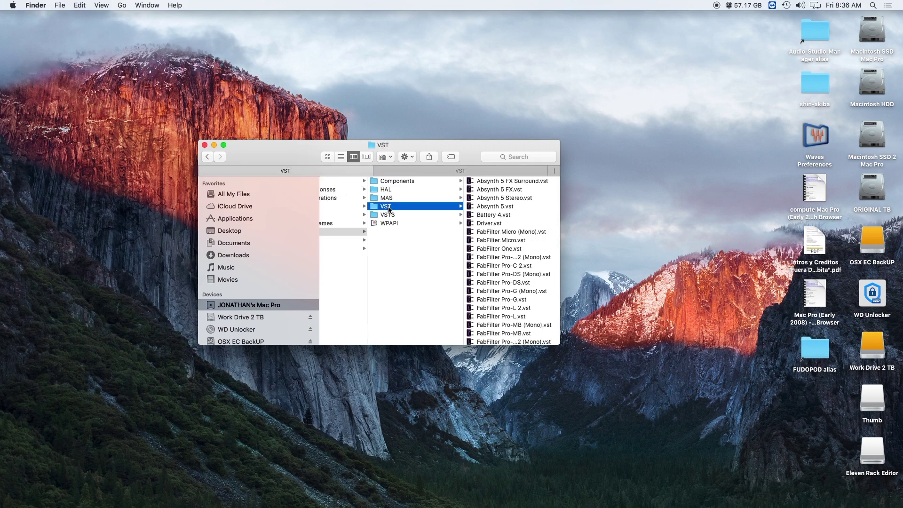
pyautogui.click(205, 145)
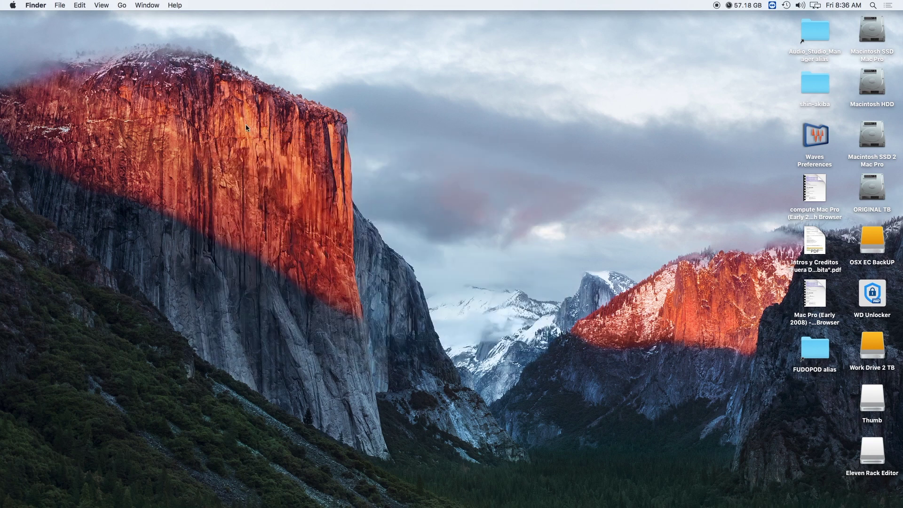
# Open the hidden user Library's Audio/Plug-Ins folder from the Go menu and add a second tab.
pyautogui.click(121, 5)
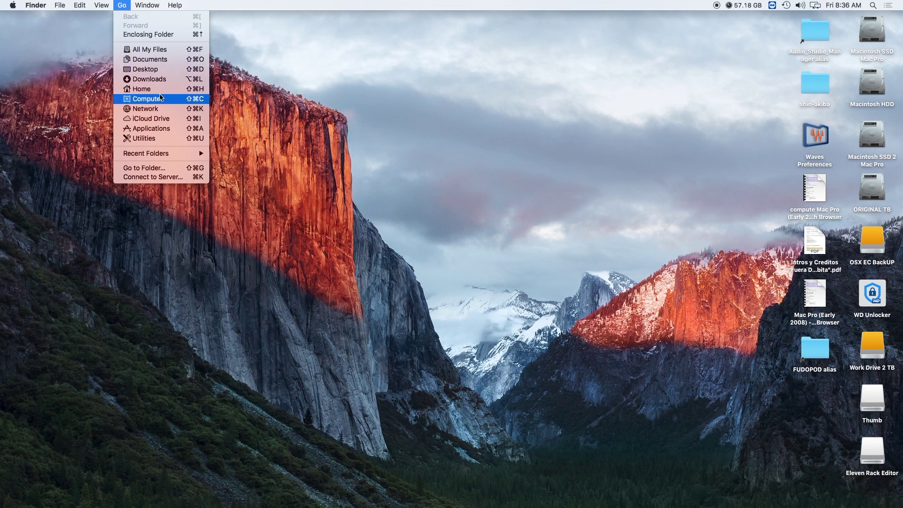
pyautogui.press('alt')
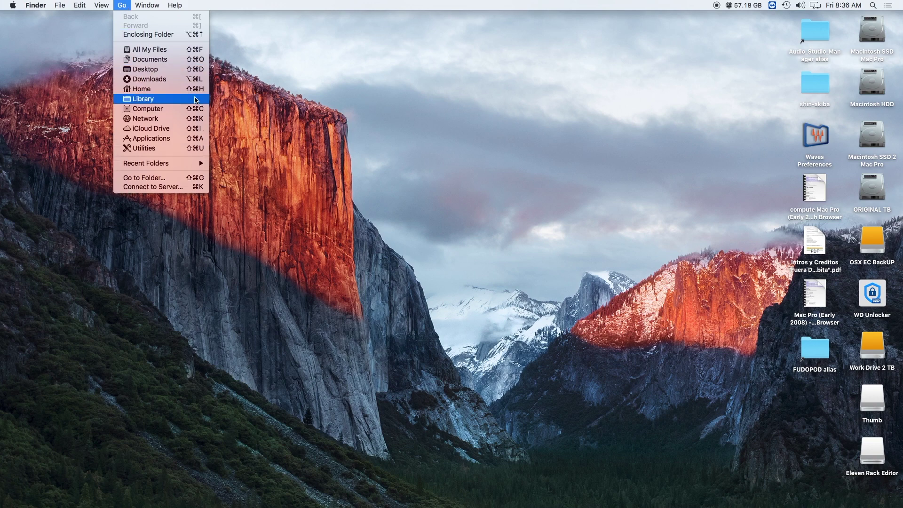
pyautogui.click(155, 99)
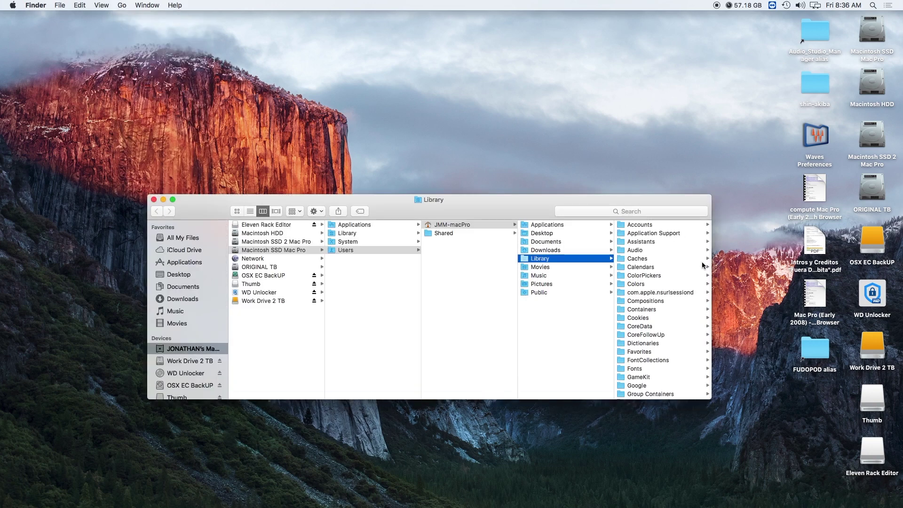
pyautogui.click(648, 251)
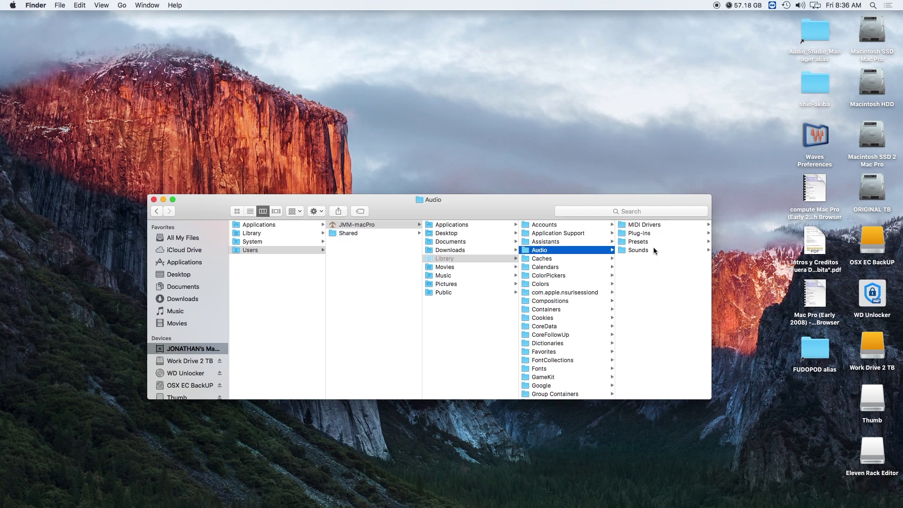
pyautogui.click(652, 236)
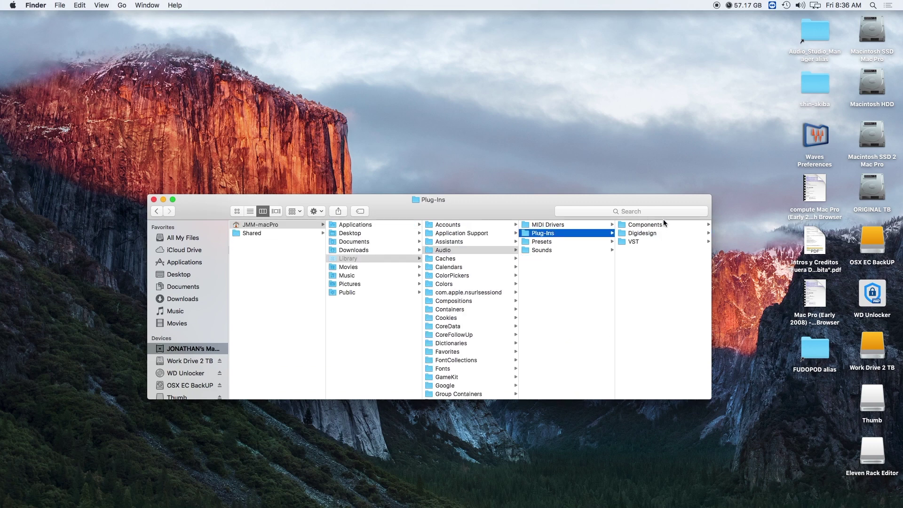
pyautogui.press('super+t')
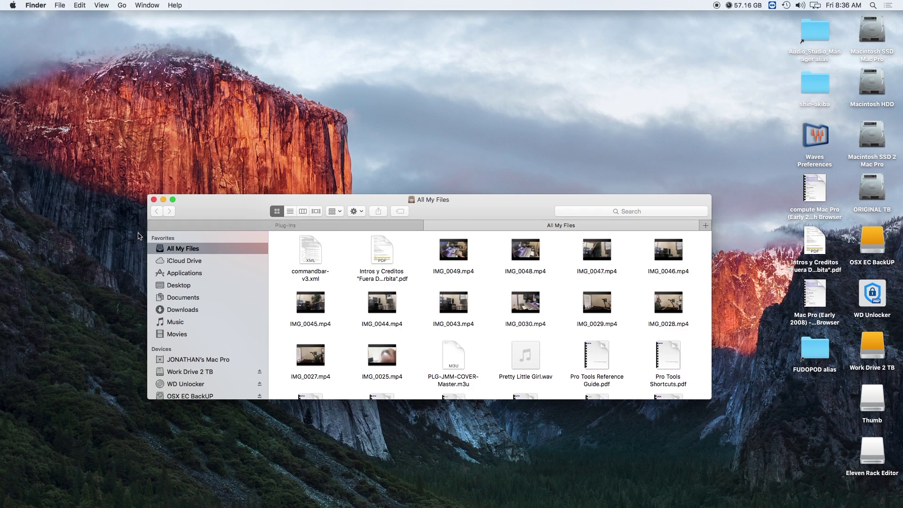
# Browse the Macintosh SSD Mac Pro drive to the system Library's Audio/Plug-Ins folder.
pyautogui.click(215, 360)
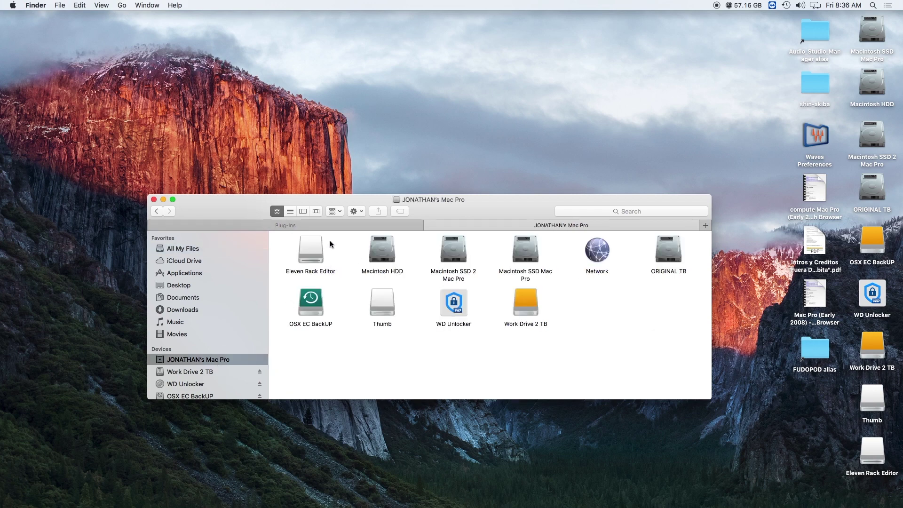
pyautogui.click(302, 212)
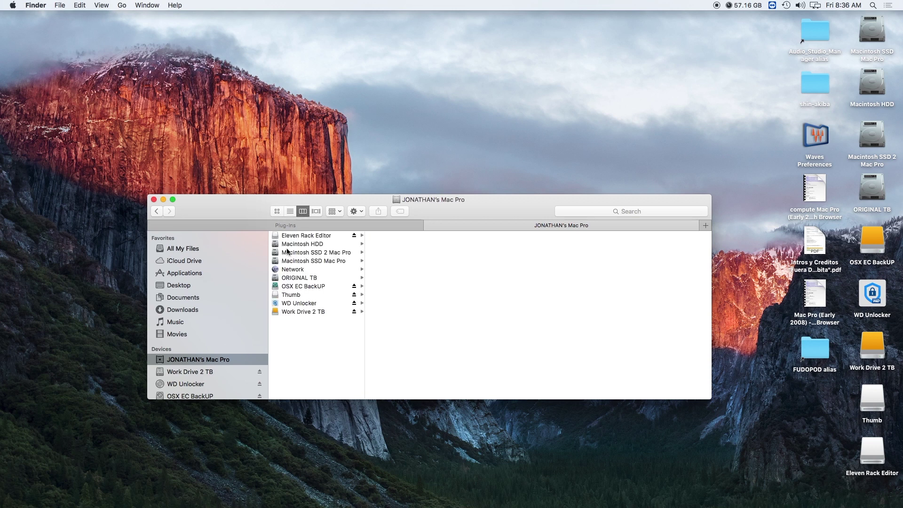
pyautogui.click(320, 261)
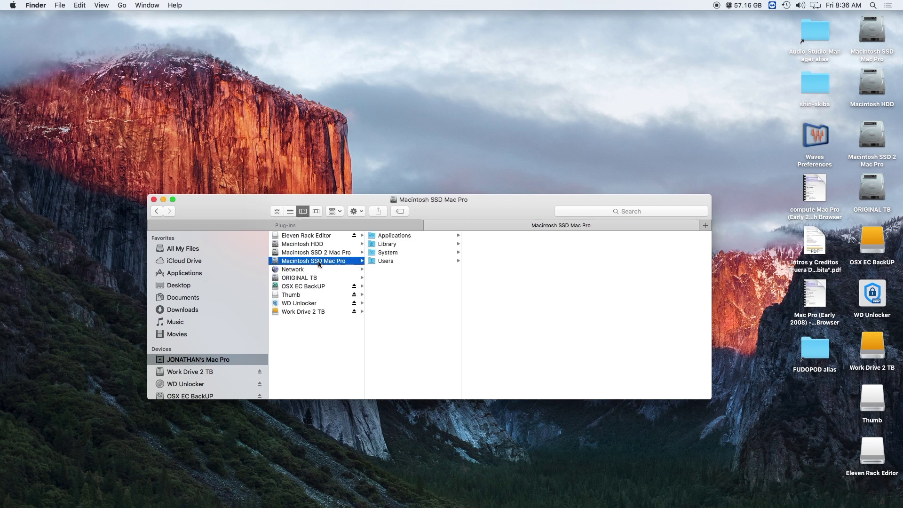
pyautogui.click(399, 243)
pyautogui.click(507, 245)
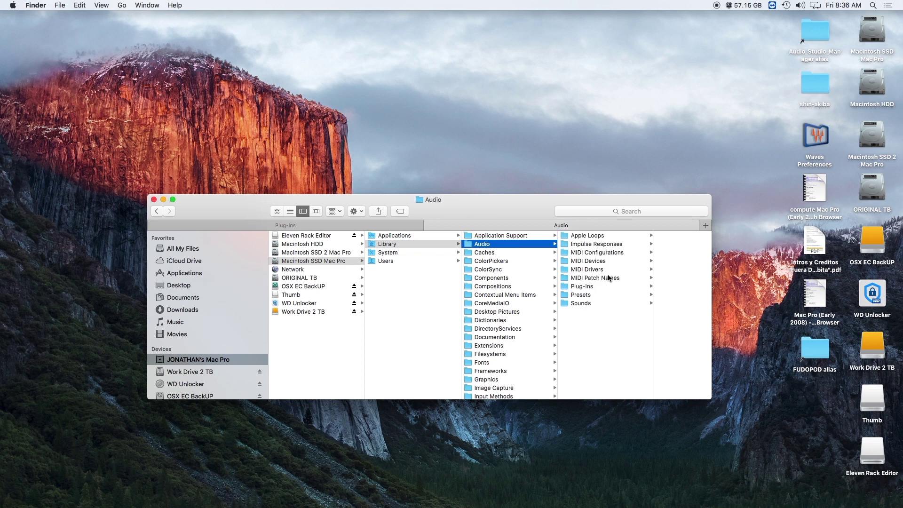
pyautogui.click(592, 287)
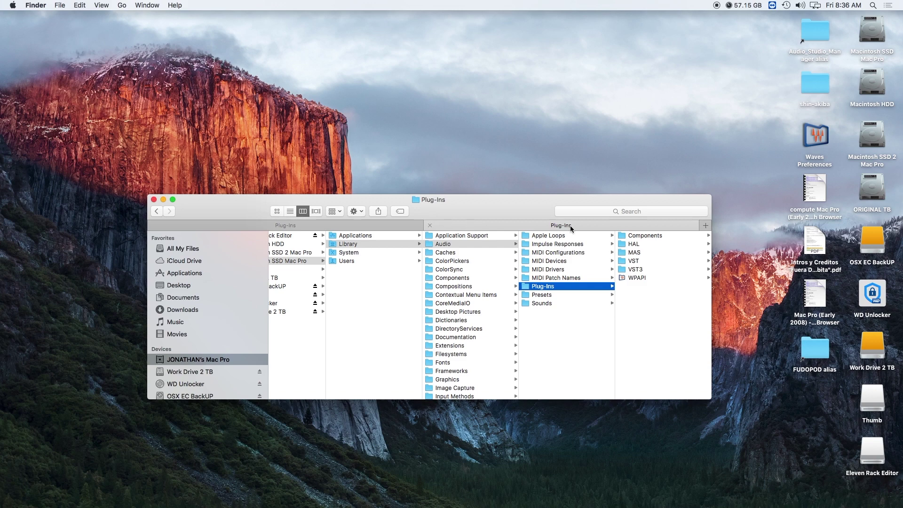
# Open the Components folder in both the system tab and the user Library tab.
pyautogui.click(644, 235)
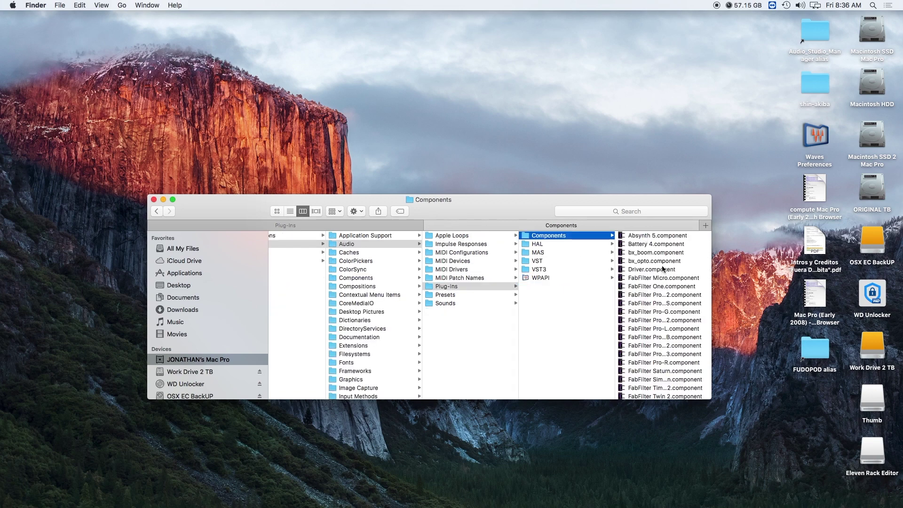
pyautogui.click(303, 224)
pyautogui.click(644, 236)
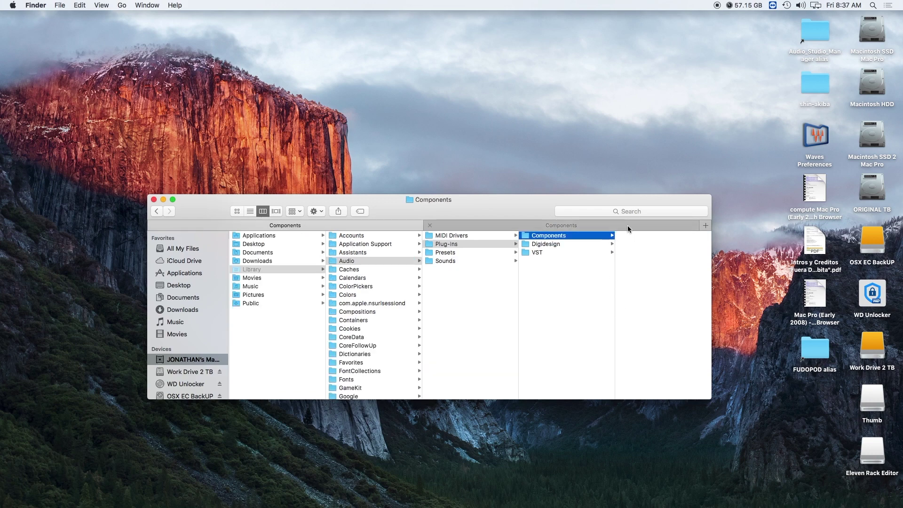
# Copy every .component file, e.g. Absynth 5.component, from system Components into user Components.
pyautogui.click(628, 225)
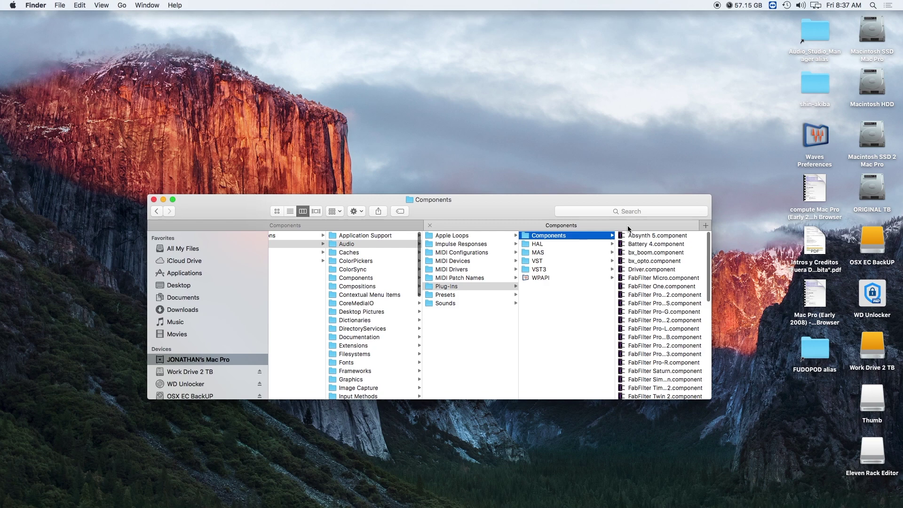
pyautogui.click(672, 235)
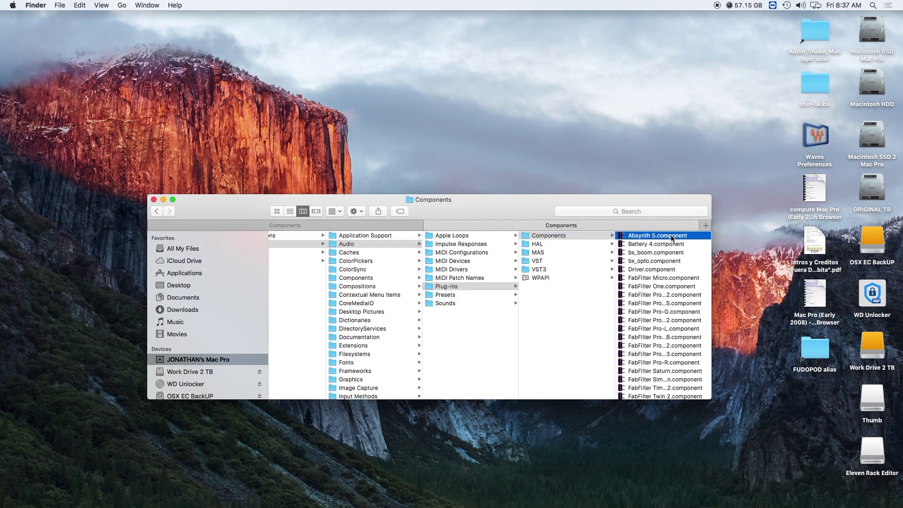
pyautogui.press('super+a')
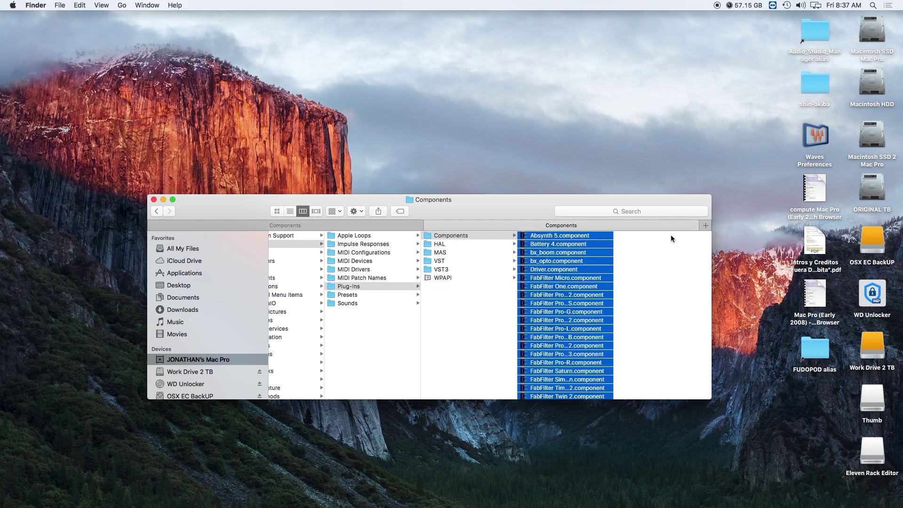
pyautogui.click(376, 223)
pyautogui.press('super+v')
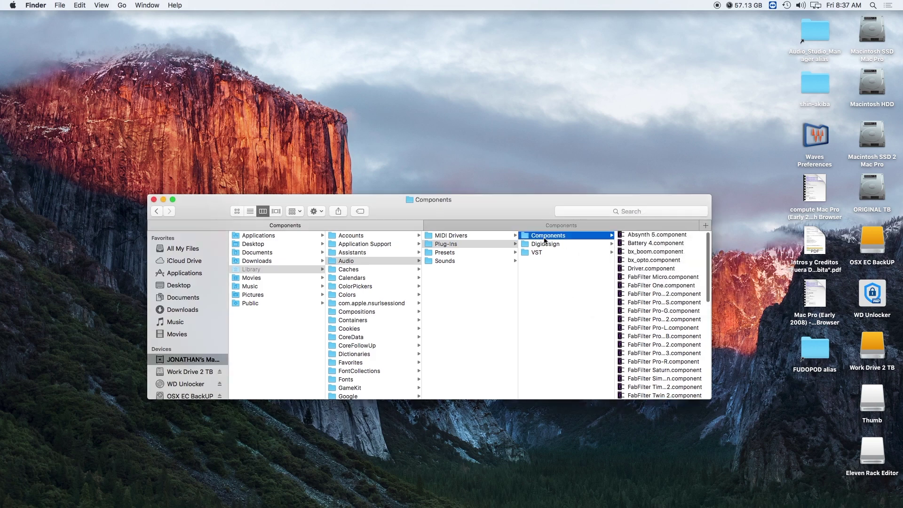
# Copy every .vst file, e.g. FabFilter Pro-C 2.vst, from the system VST folder into the user VST folder.
pyautogui.click(517, 226)
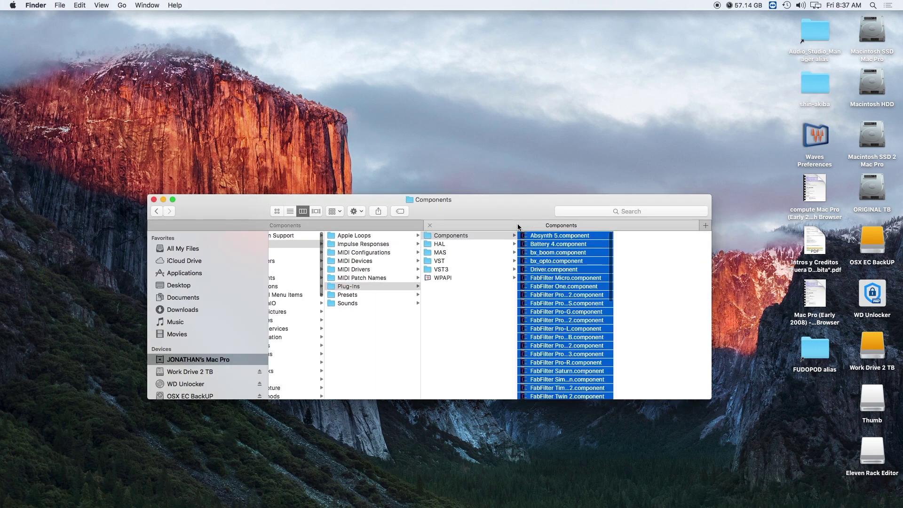
pyautogui.click(456, 264)
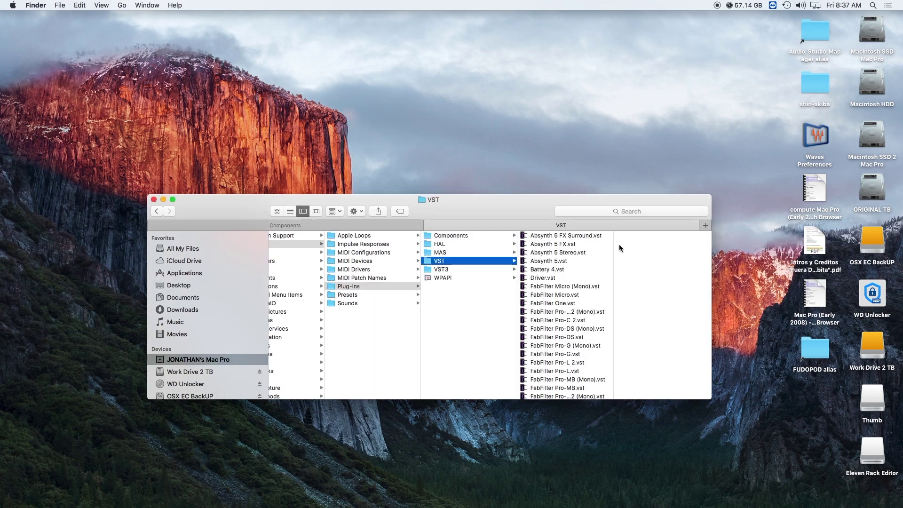
pyautogui.click(593, 236)
pyautogui.press('super+a')
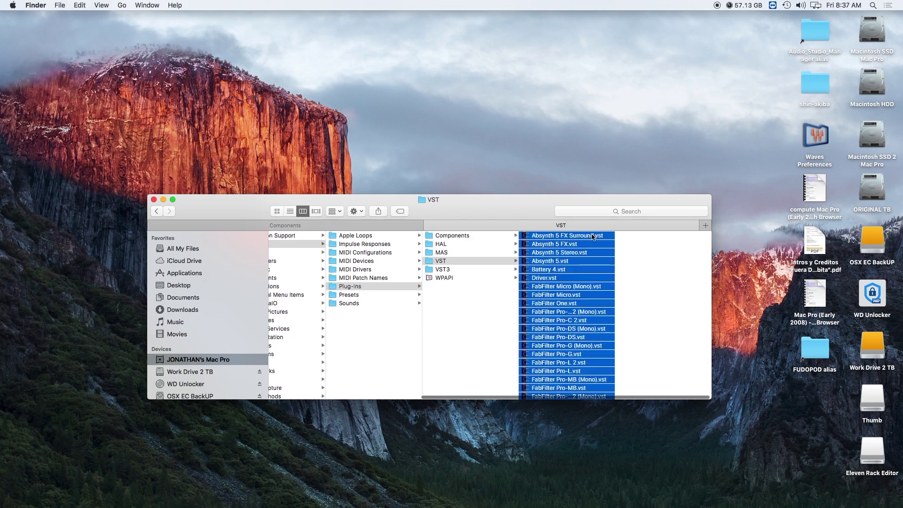
pyautogui.click(380, 226)
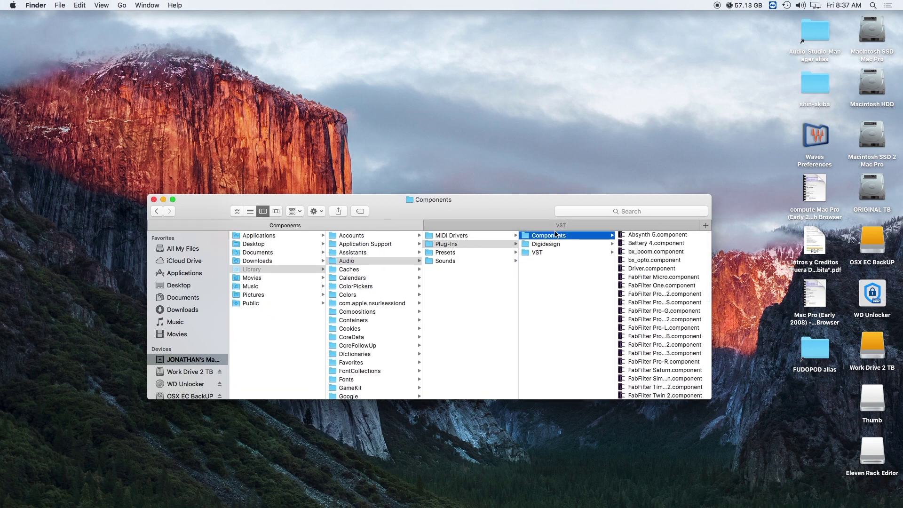
pyautogui.click(566, 254)
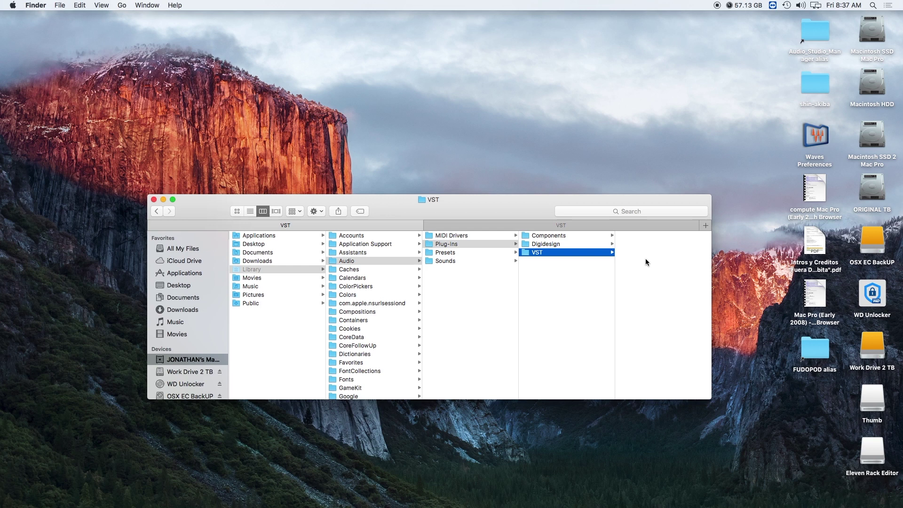
pyautogui.press('super+v')
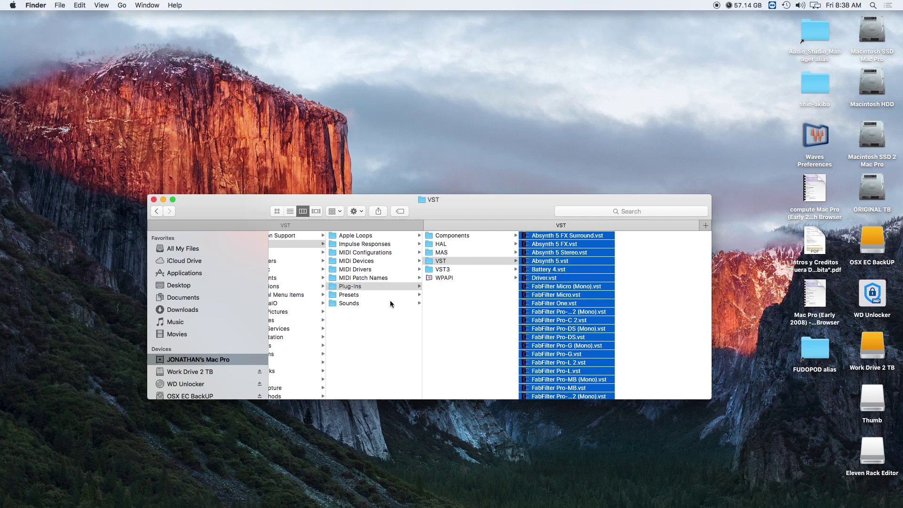
# Launch Logic Pro X from the Dock to reach its Choose a Project window.
pyautogui.moveTo(358, 499)
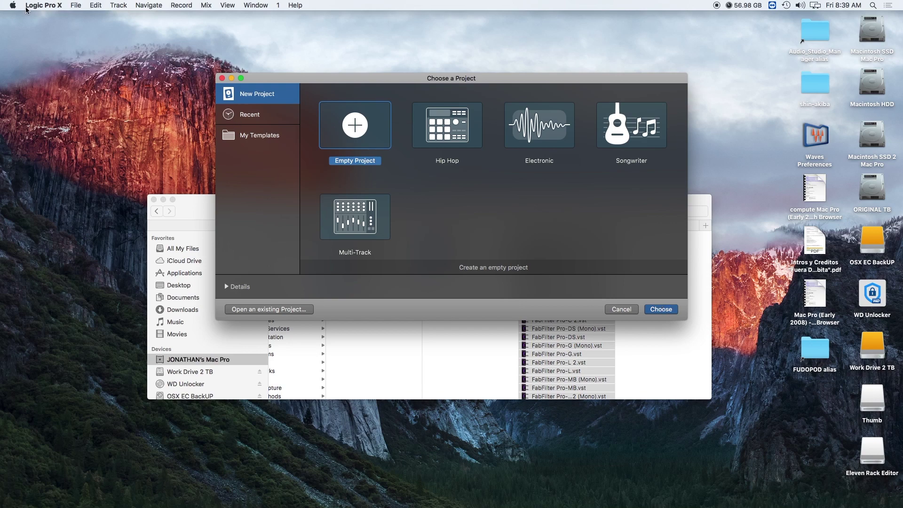
pyautogui.click(51, 6)
pyautogui.click(74, 153)
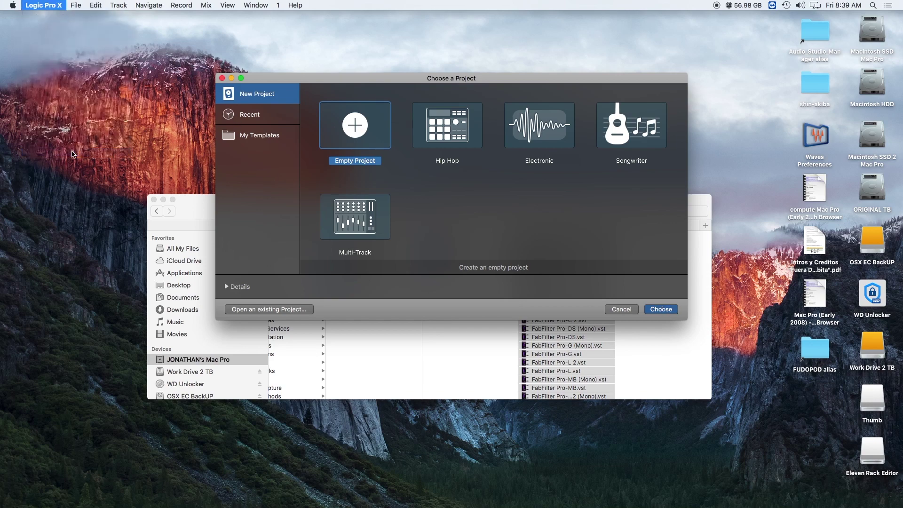
pyautogui.moveTo(189, 504)
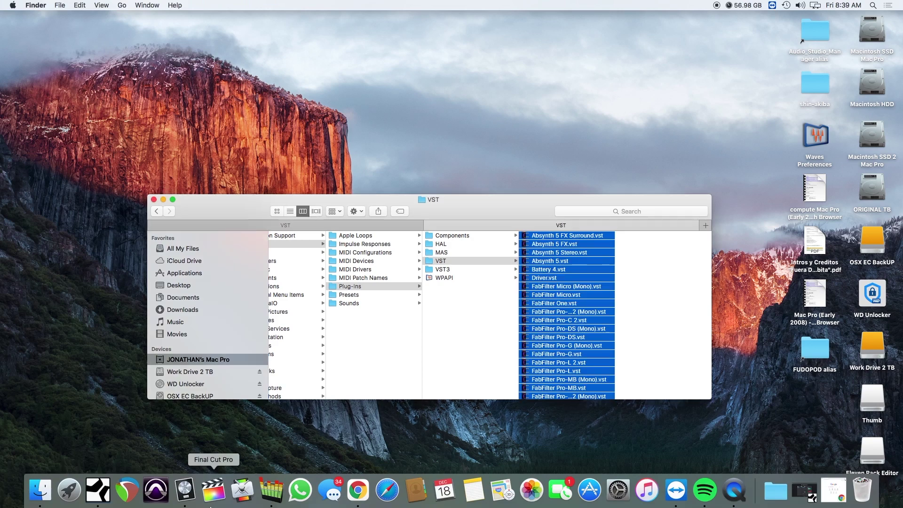
pyautogui.click(185, 494)
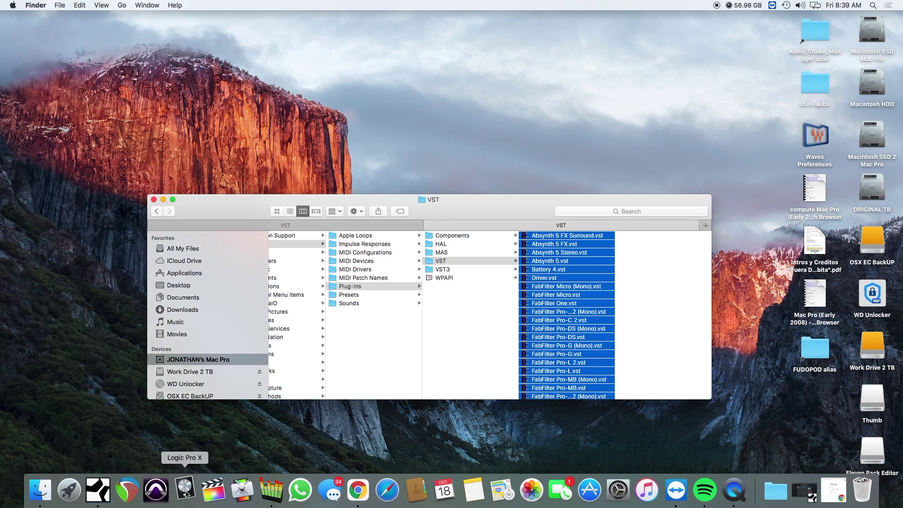